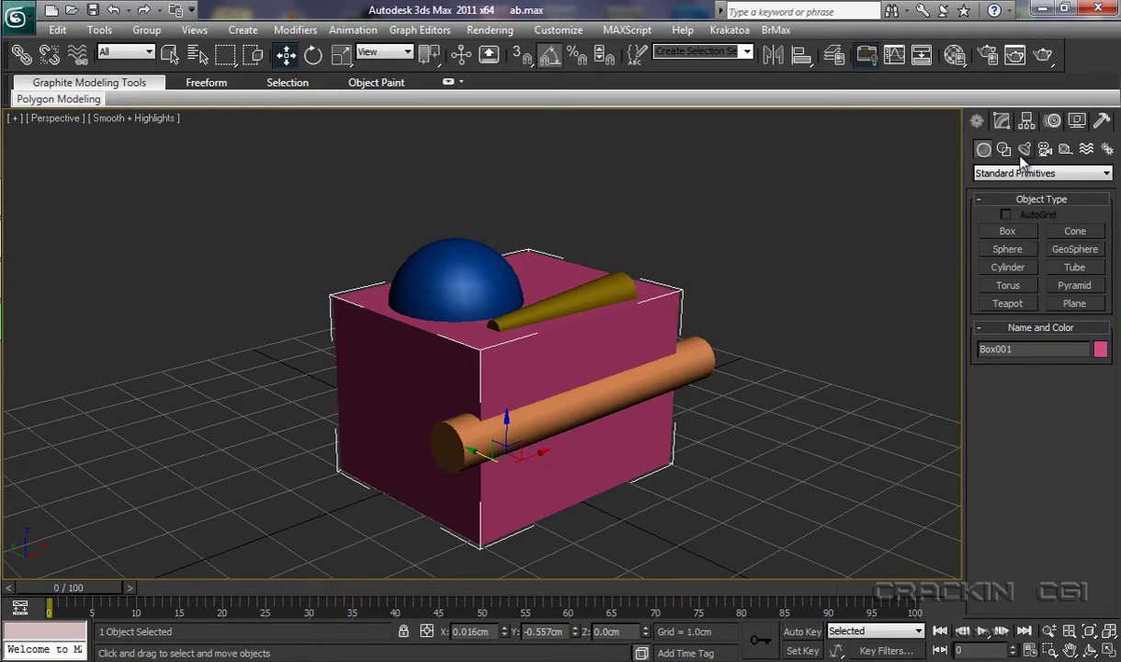
- Subtract the orange cylinder from the box with a Boolean compound object
click(1105, 175)
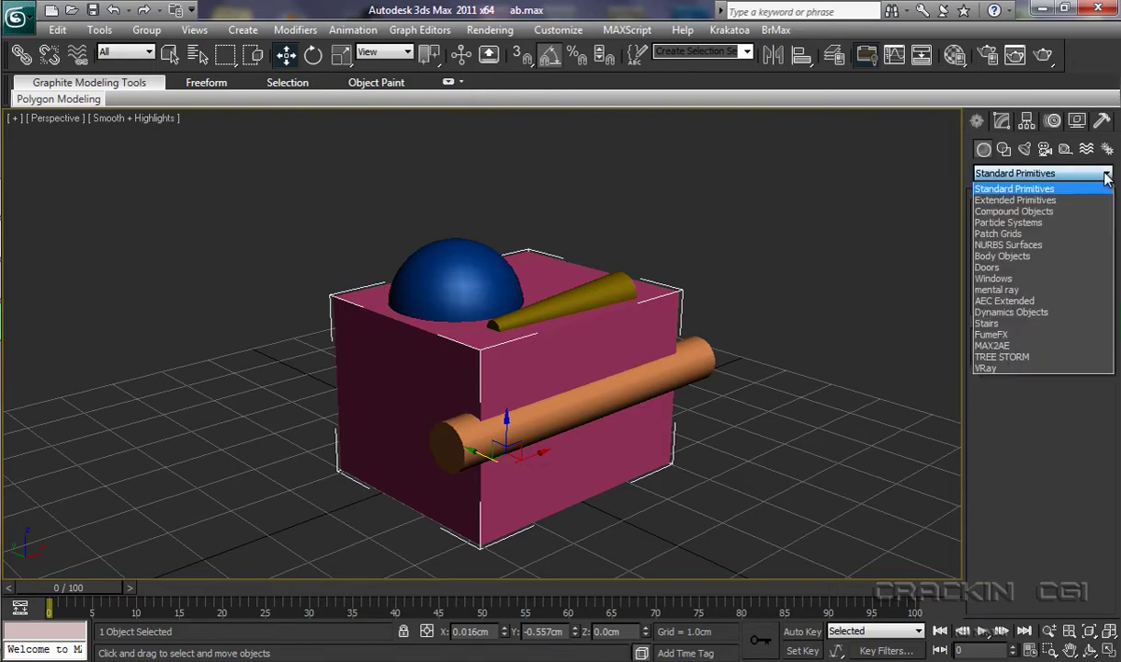
click(1048, 211)
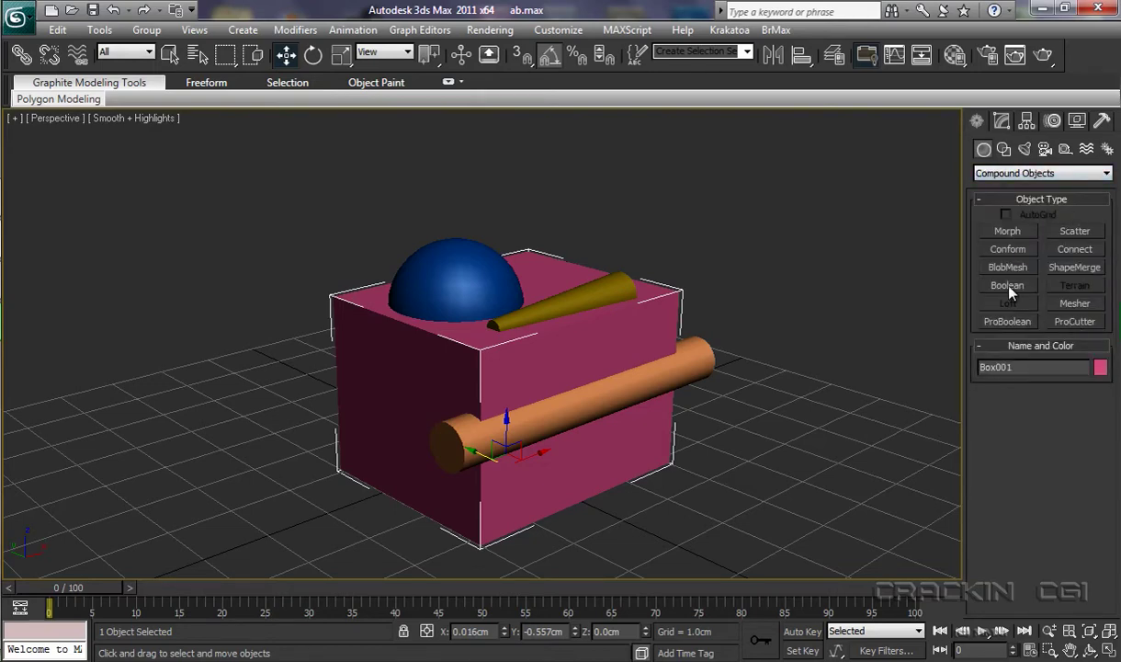
click(1009, 287)
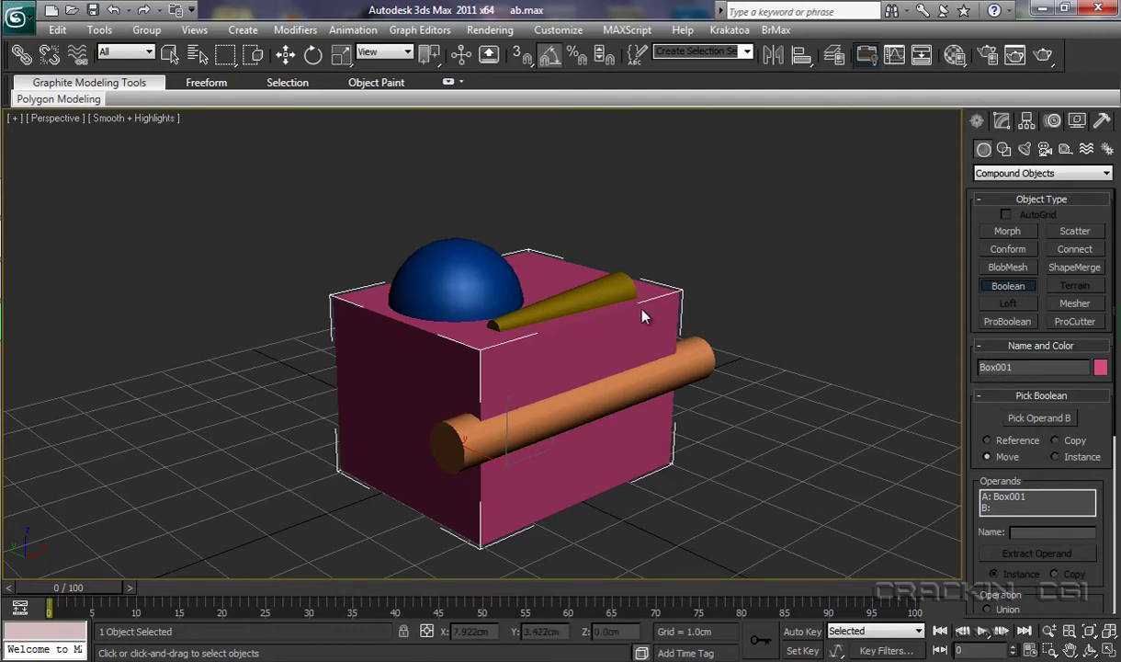
click(1043, 419)
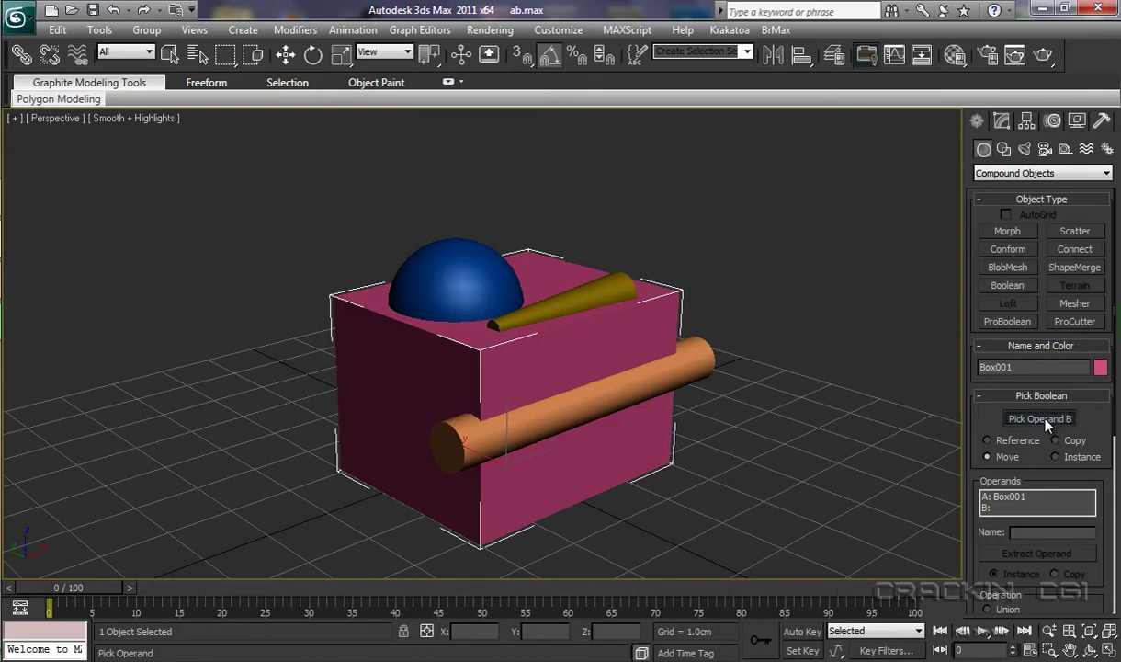
click(709, 360)
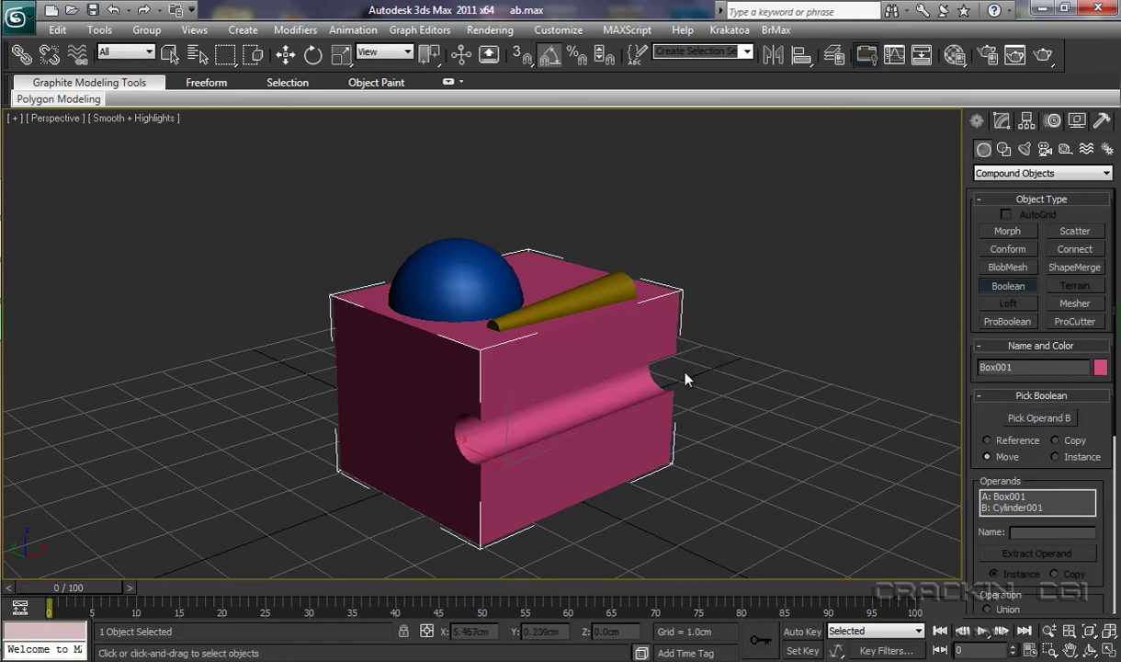
alt+middle_drag(688, 384, 638, 363)
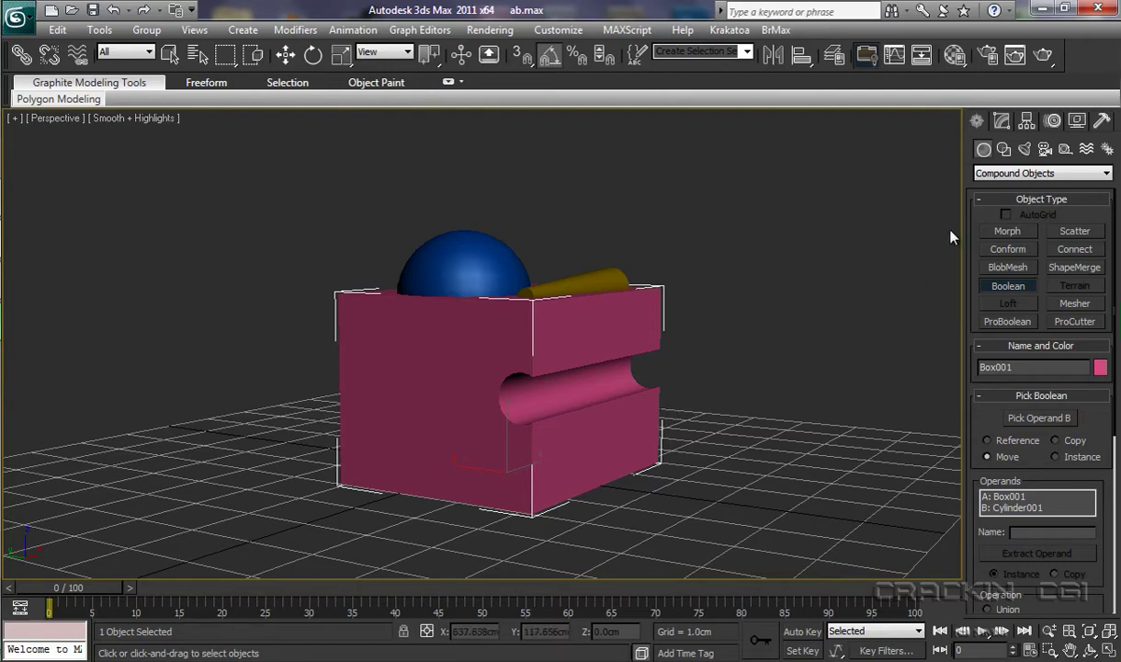
- Try a TurboSmooth modifier on the cut box, inspect the shading, and remove the modifier
click(1003, 121)
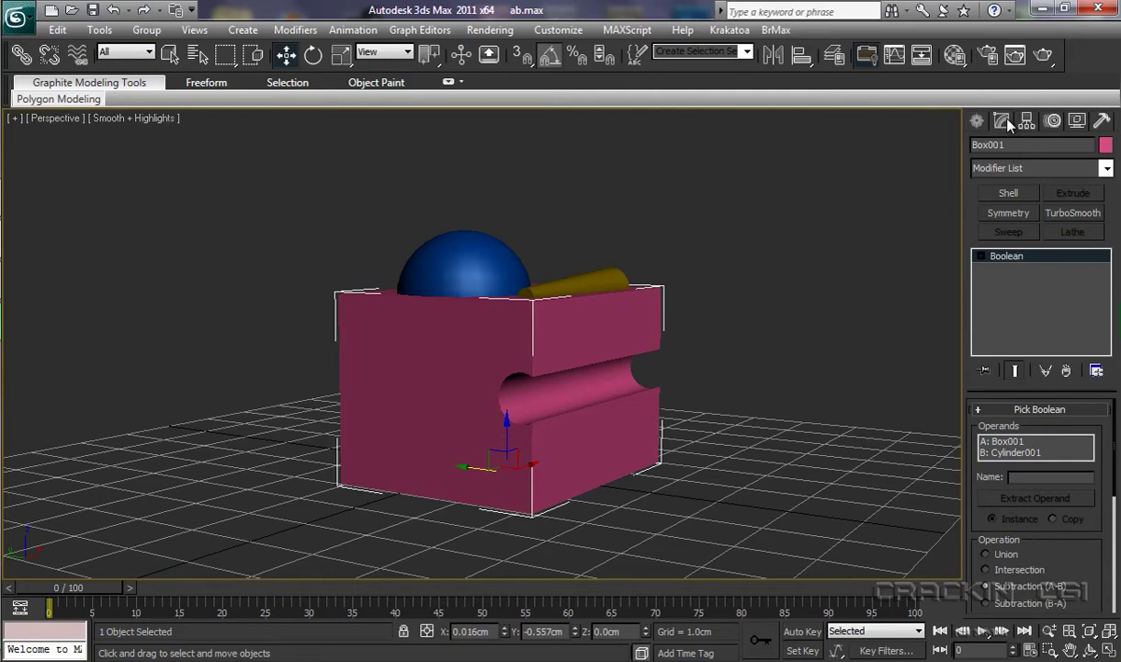
click(1068, 213)
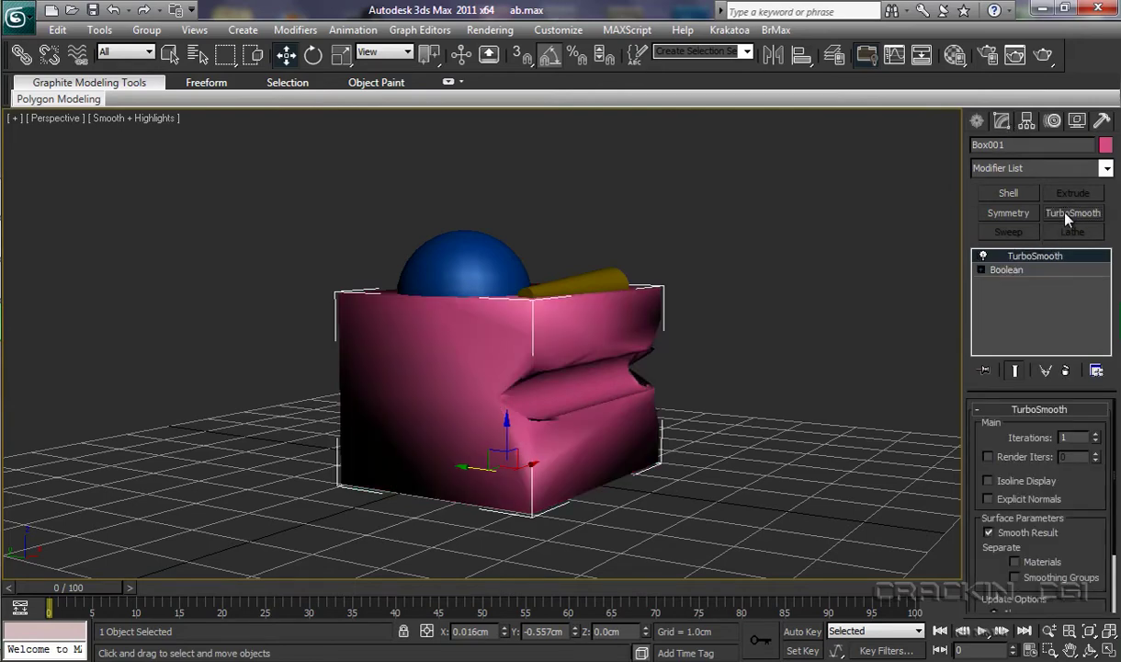
mouse_move(763, 411)
alt+middle_down()
mouse_move(709, 431)
mouse_move(675, 406)
mouse_move(671, 380)
mouse_move(709, 420)
mouse_move(742, 414)
alt+middle_up()
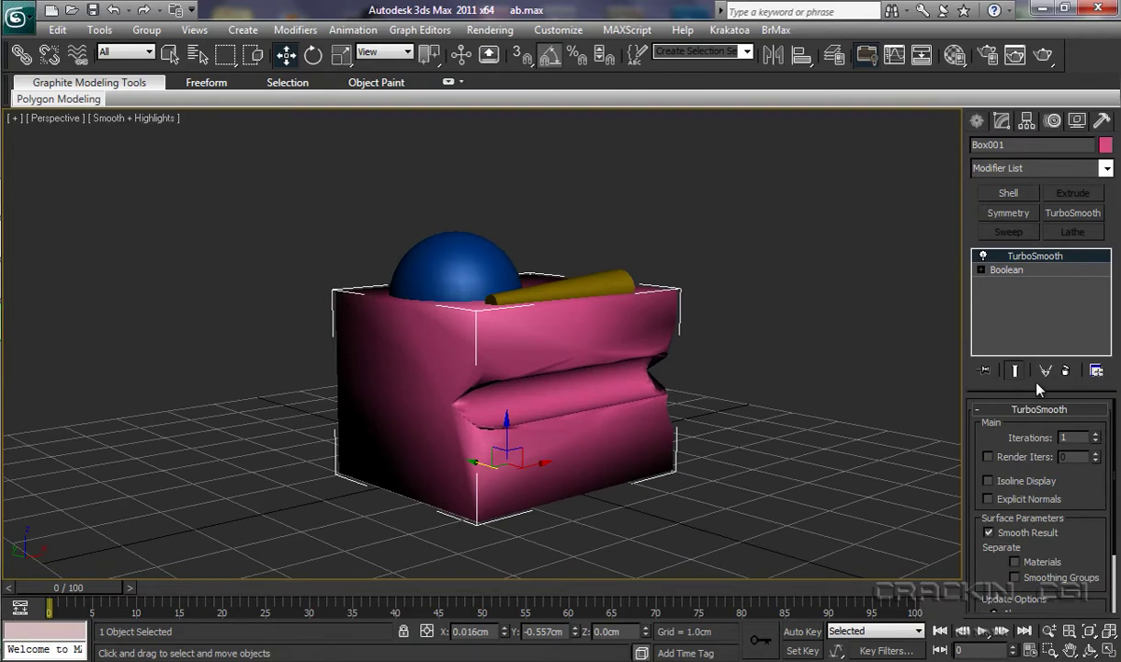
click(1068, 371)
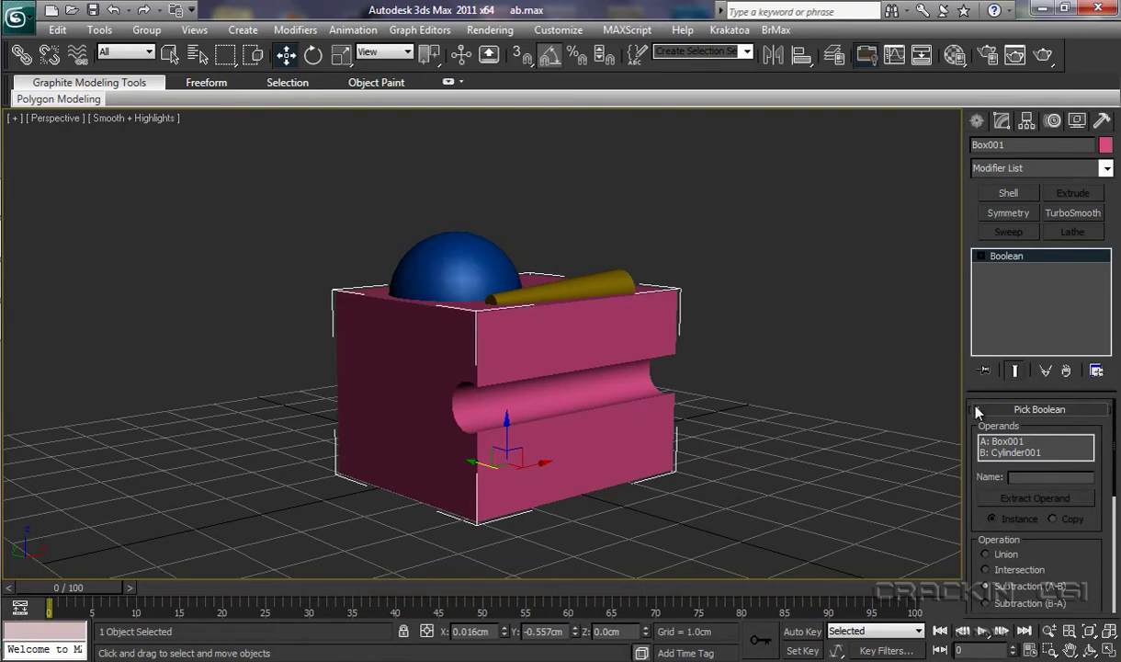
- Display edged faces in the viewport and convert the Boolean box to an Editable Poly
key(F4)
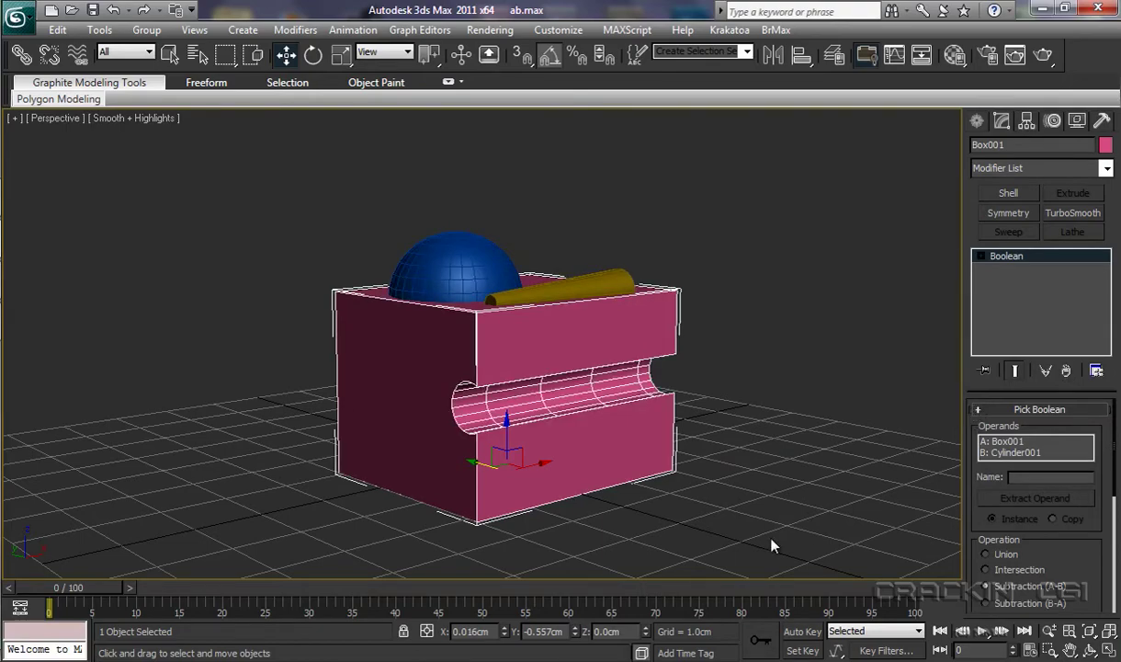
mouse_move(623, 504)
alt+middle_down()
mouse_move(435, 498)
mouse_move(431, 476)
mouse_move(461, 494)
mouse_move(449, 499)
mouse_move(622, 499)
alt+middle_up()
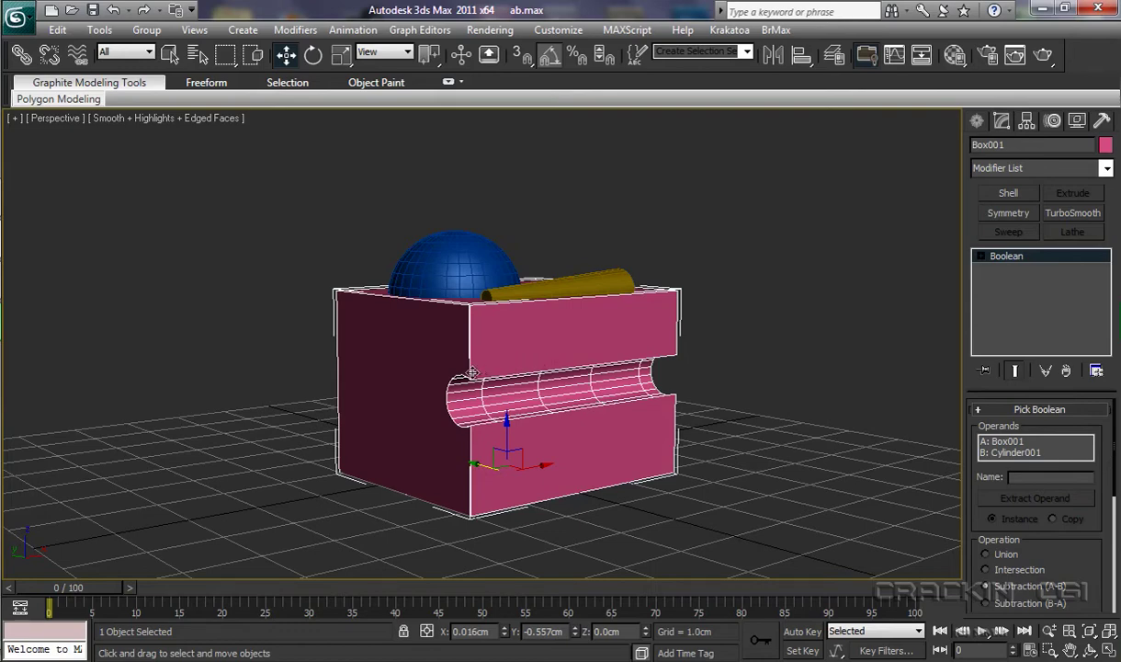
right_click(530, 323)
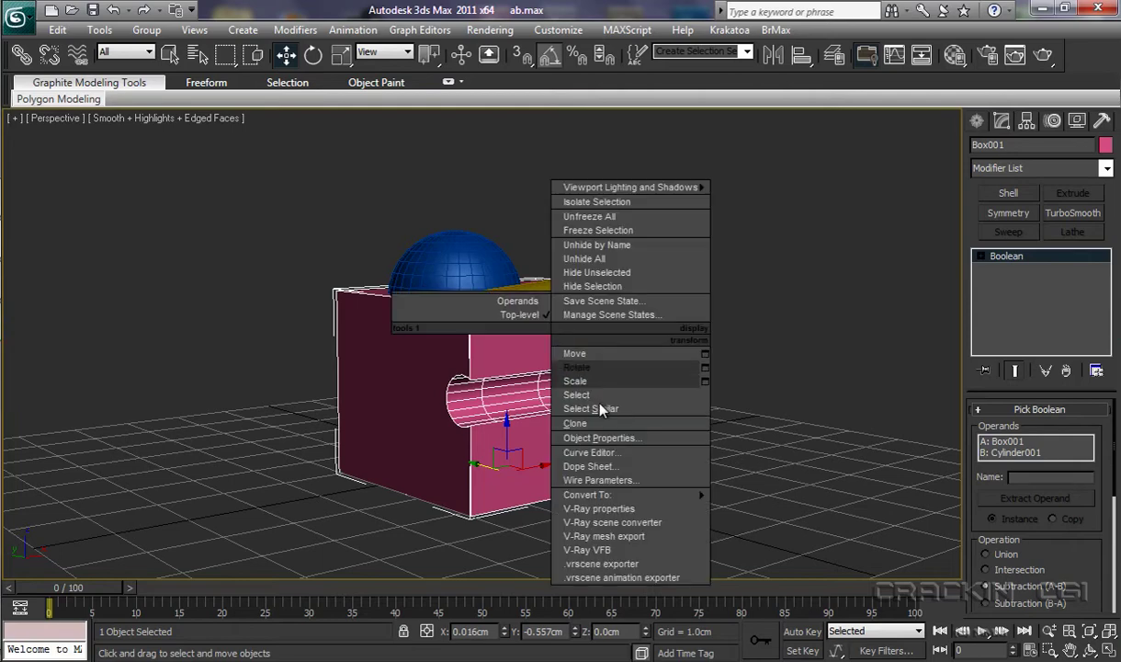
mouse_move(625, 497)
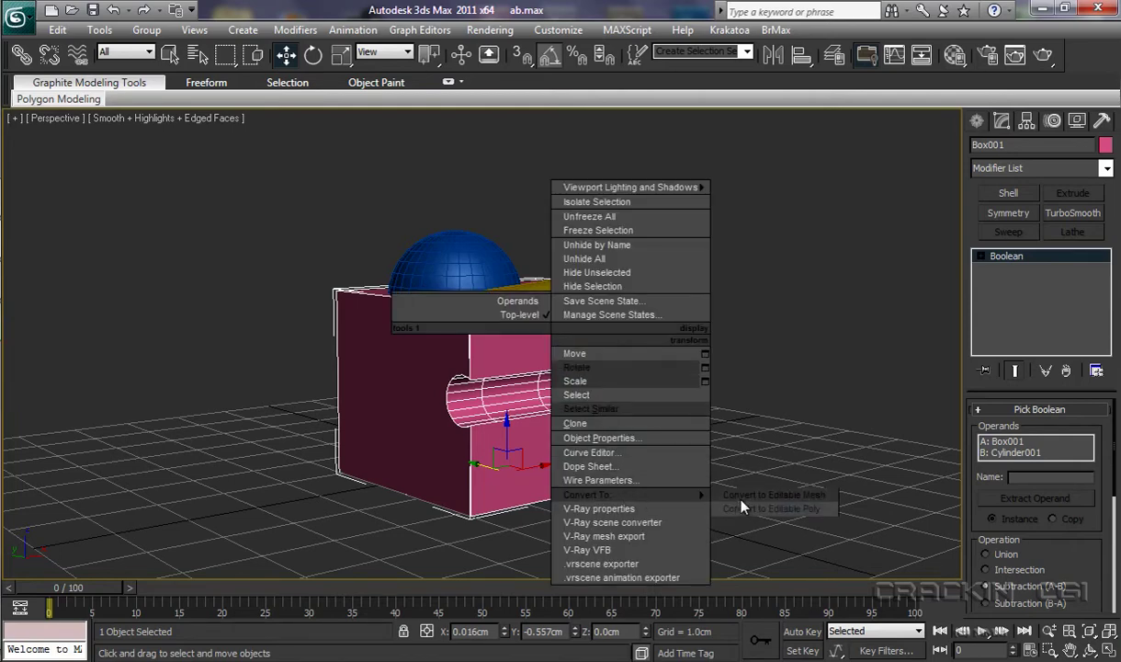
click(748, 510)
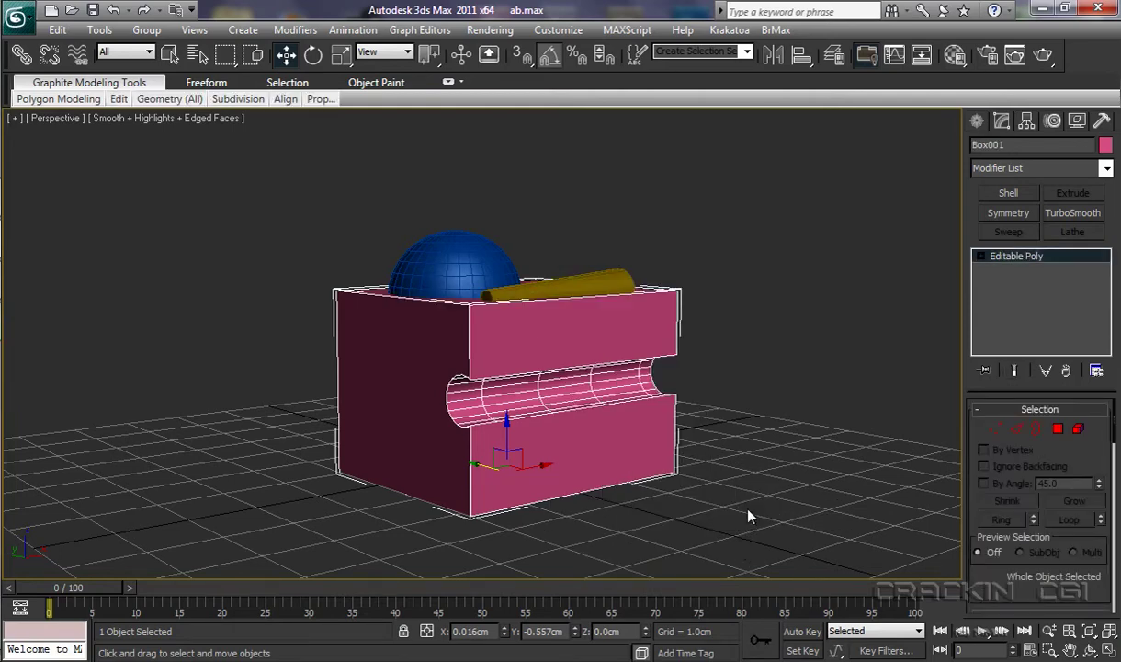
- At vertex level, cut a vertical edge from the groove's upper rim to the top edge of the box
click(981, 258)
click(1014, 272)
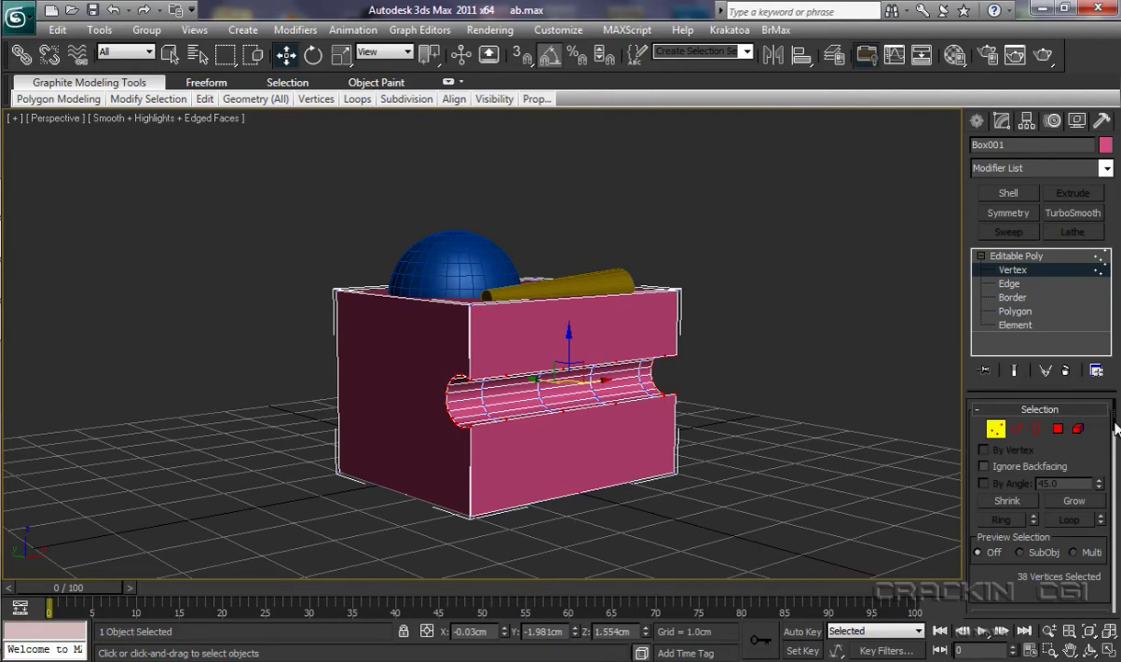
drag(1116, 430, 1116, 485)
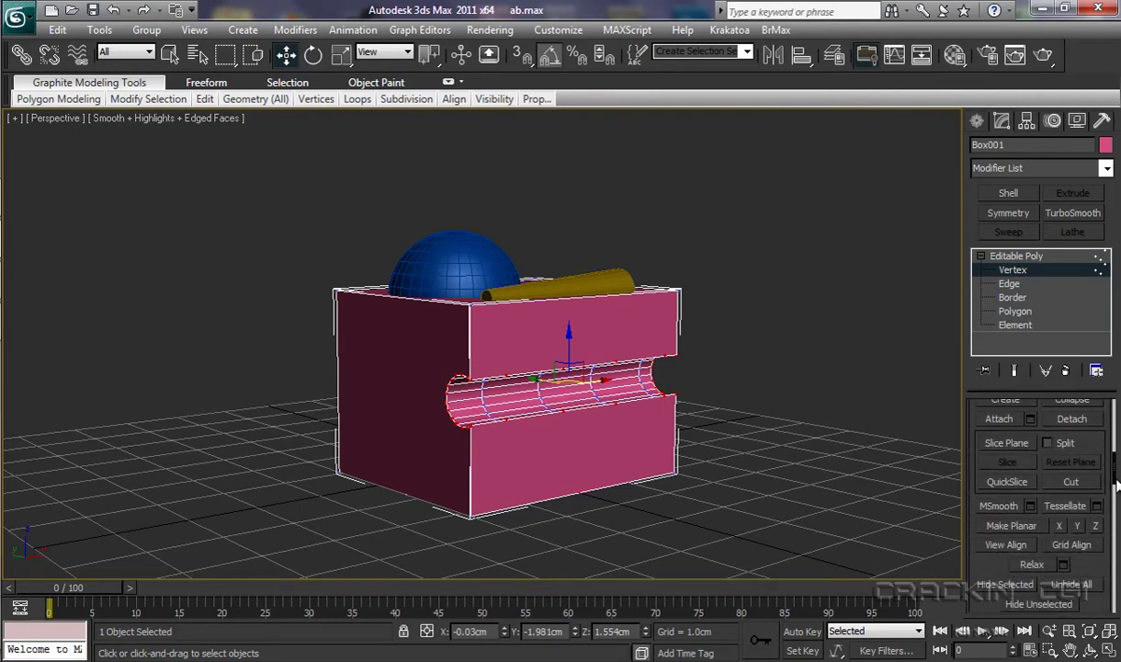
click(1069, 483)
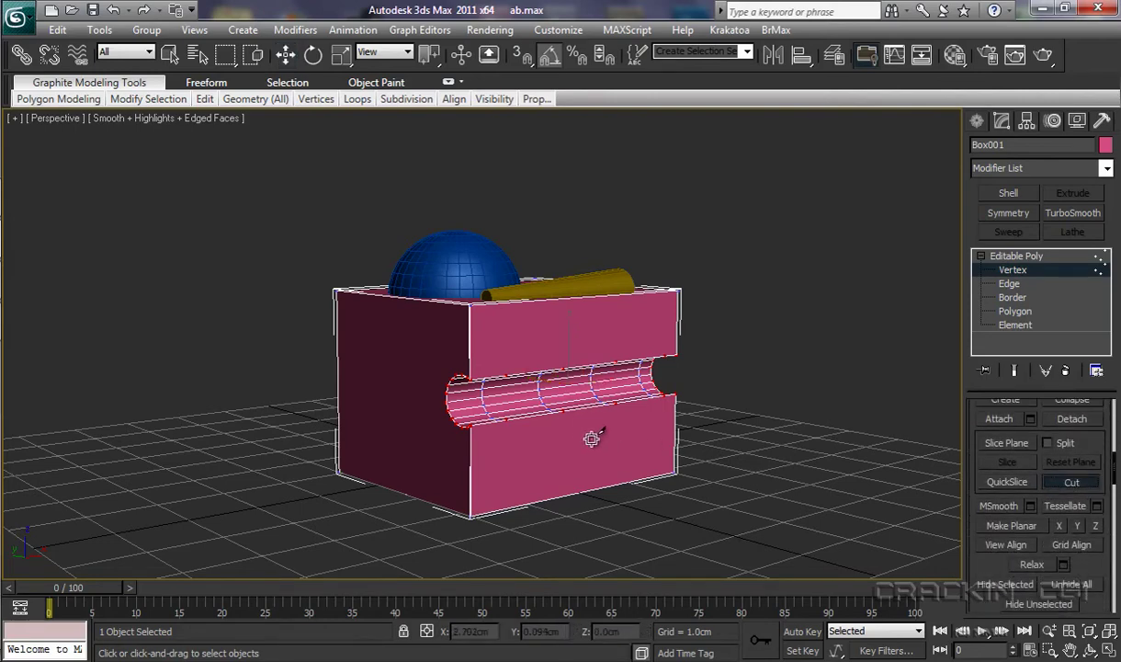
click(508, 376)
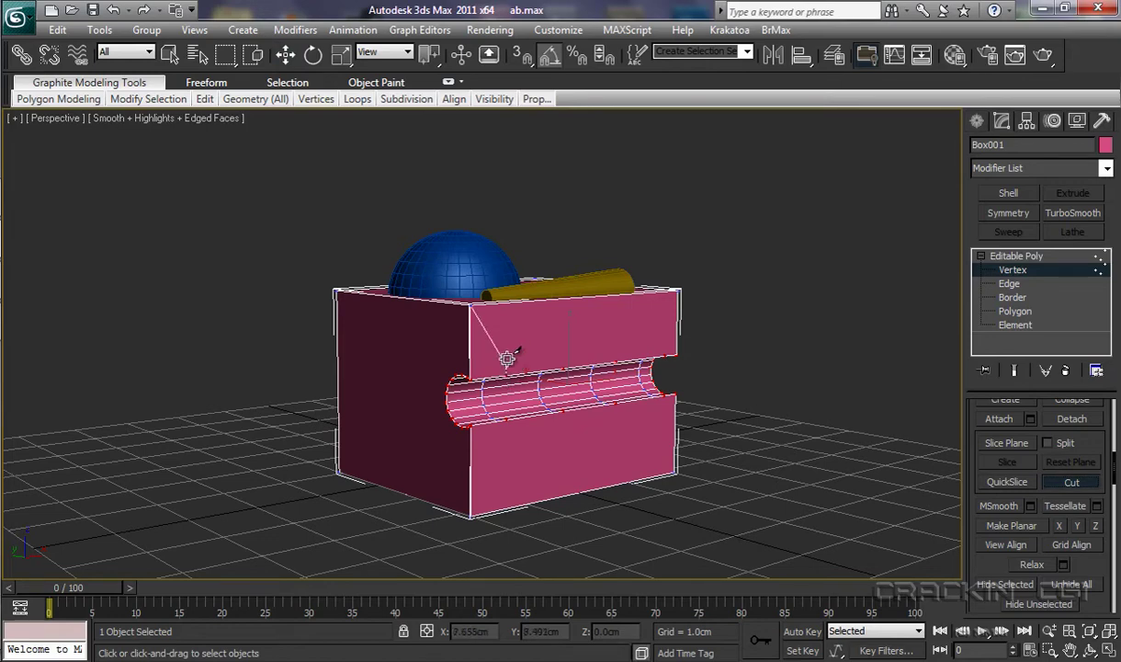
click(506, 301)
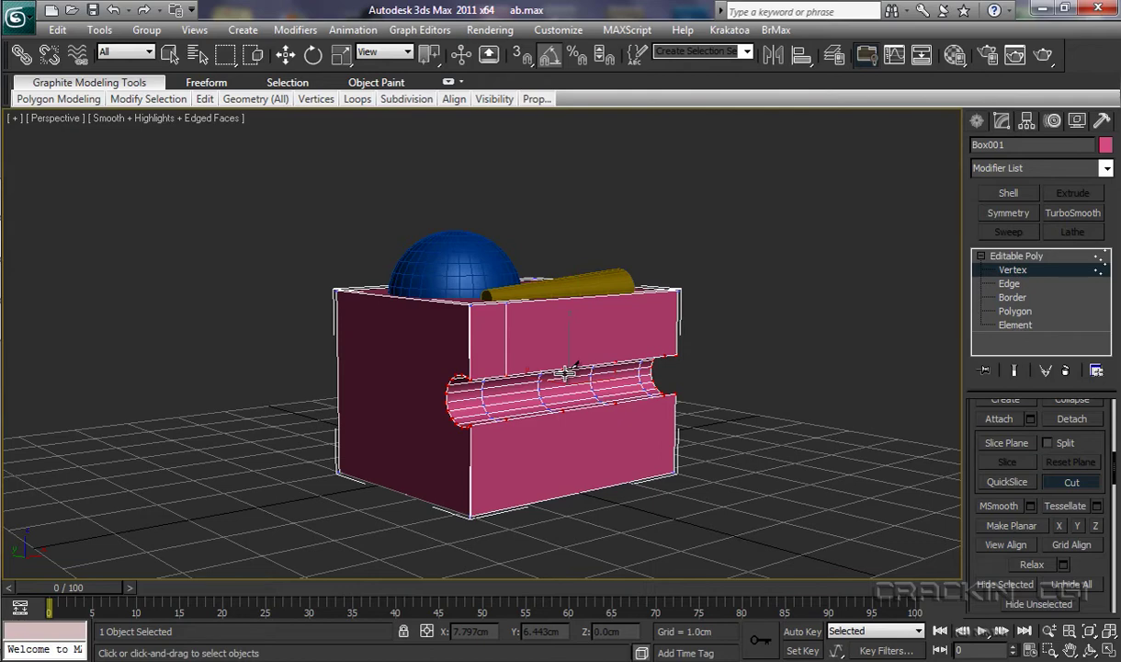
- Create a ProBoolean from the uncut box and subtract the orange cylinder from it
click(977, 123)
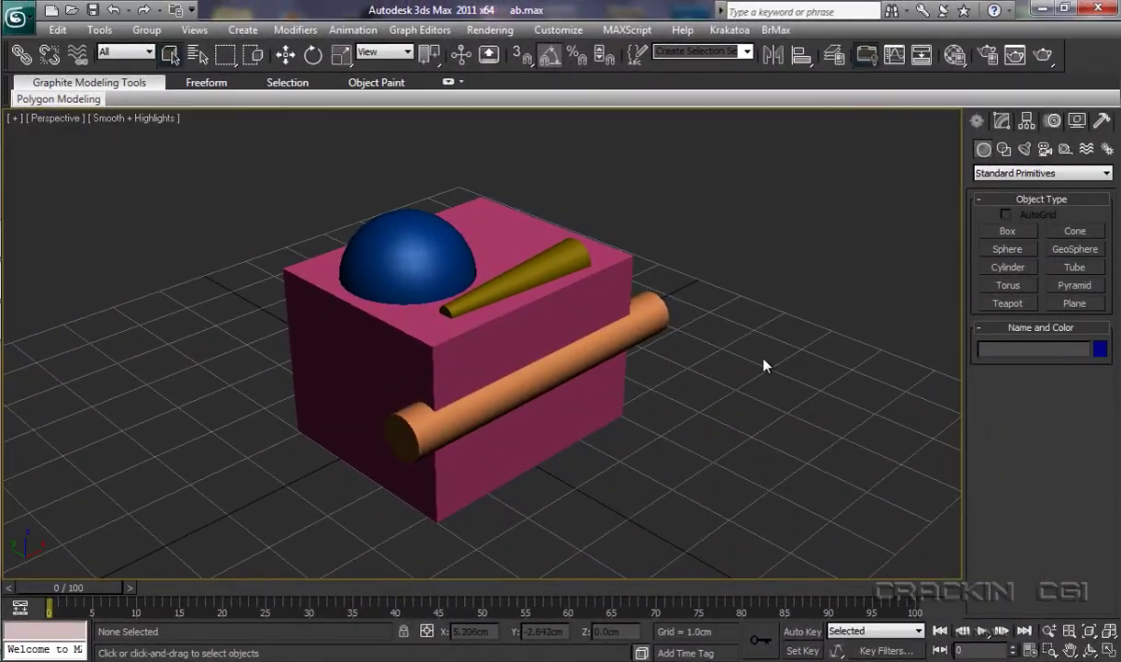
click(628, 262)
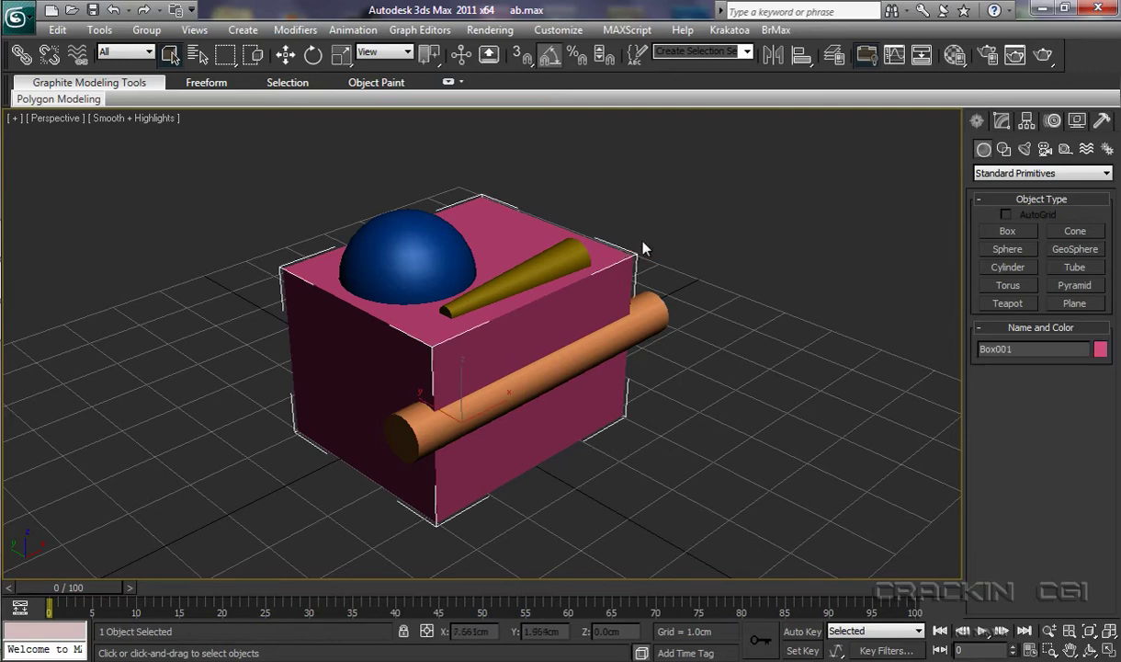
click(1107, 173)
click(1011, 210)
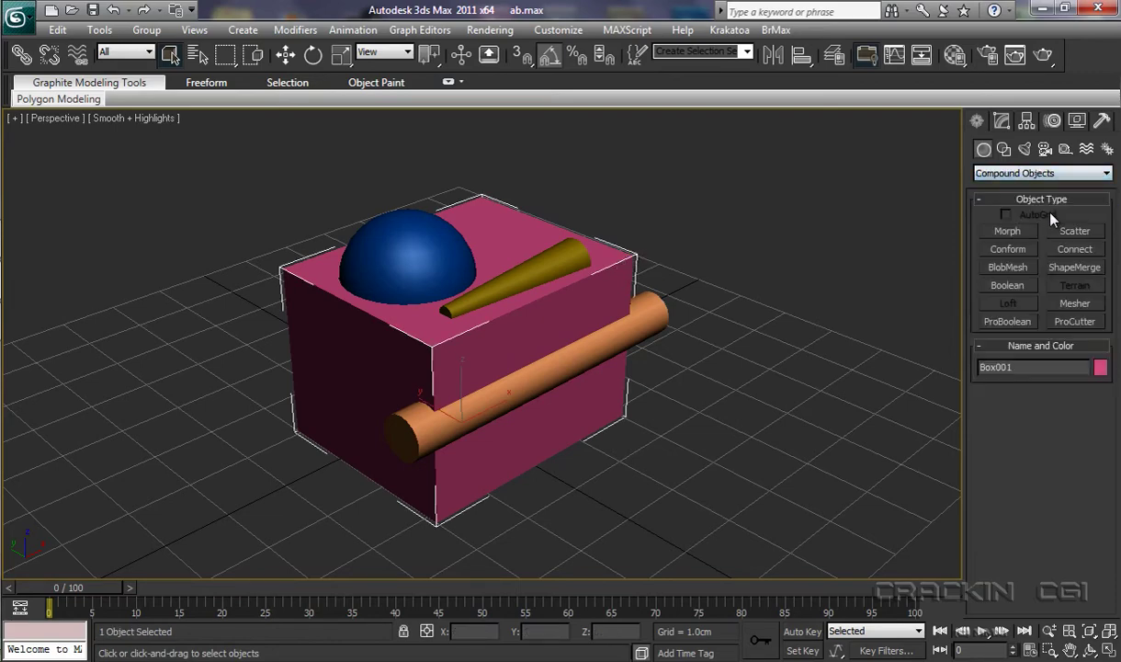
click(1001, 323)
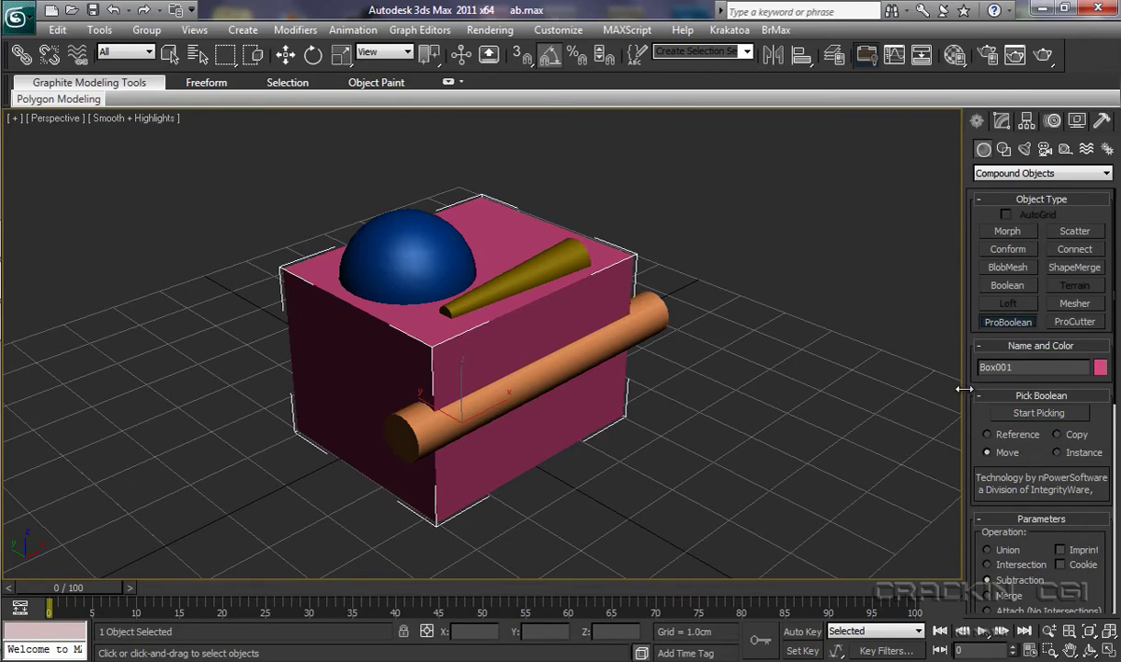
drag(964, 389, 647, 393)
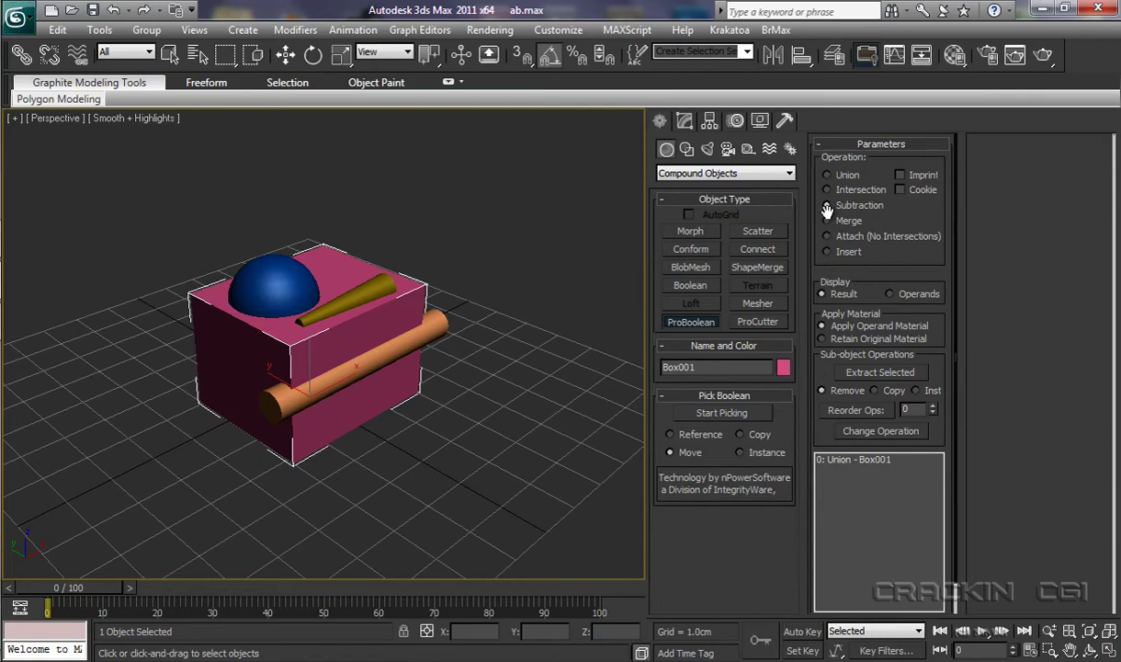
click(716, 415)
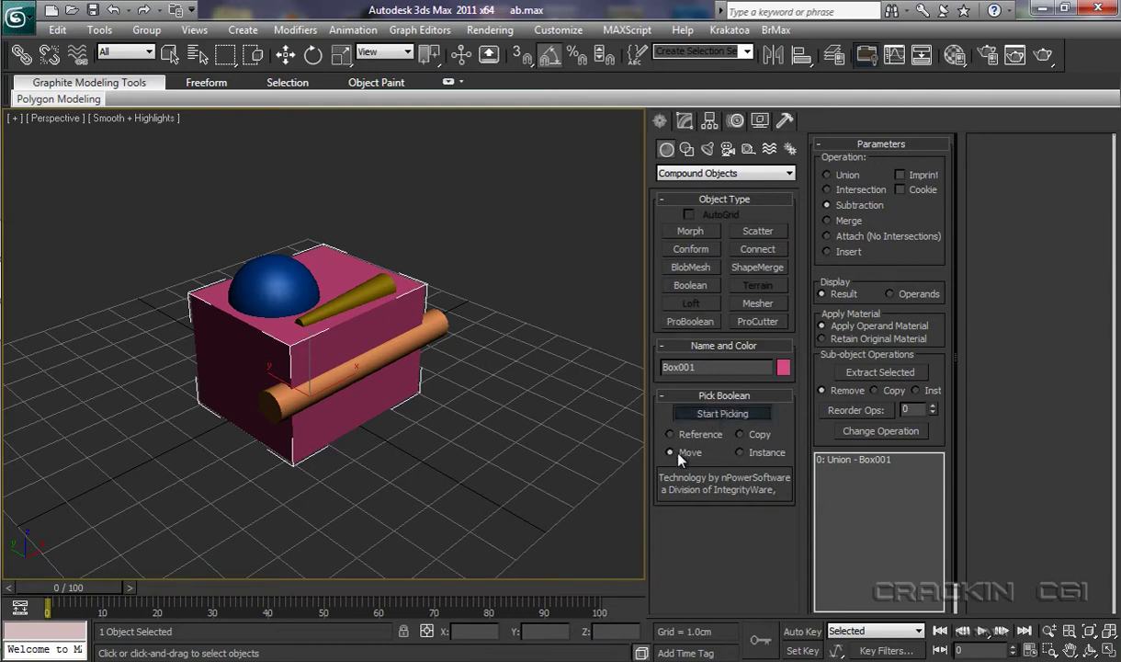
click(444, 325)
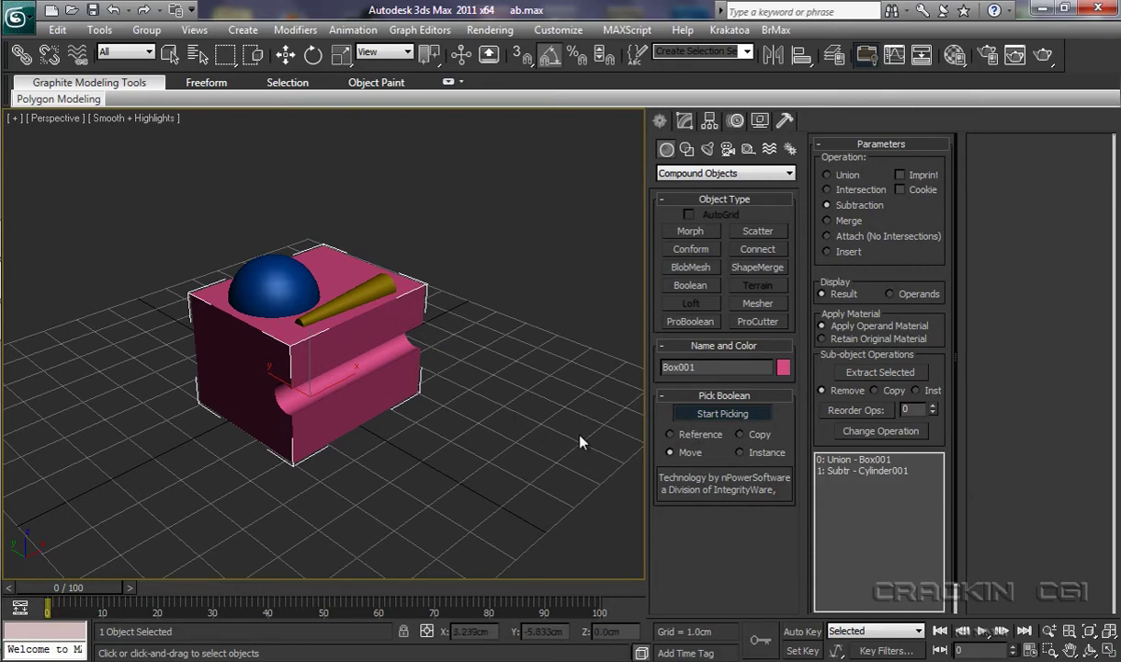
- Subtract the cone and the blue sphere from the box in the same ProBoolean
click(738, 419)
click(378, 288)
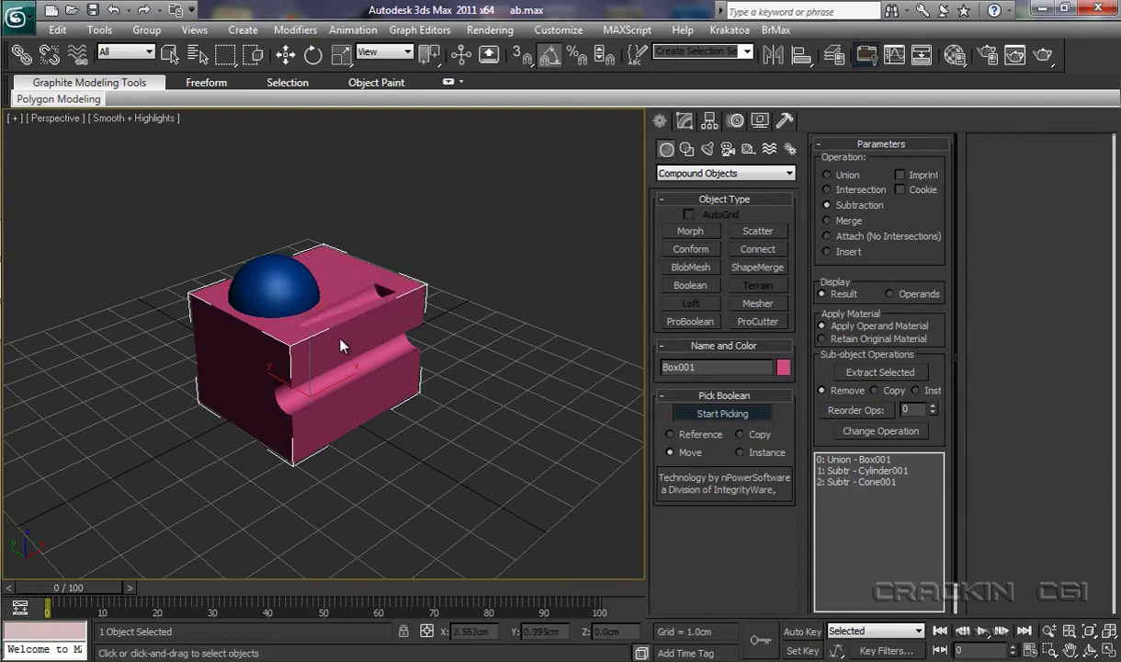
click(281, 286)
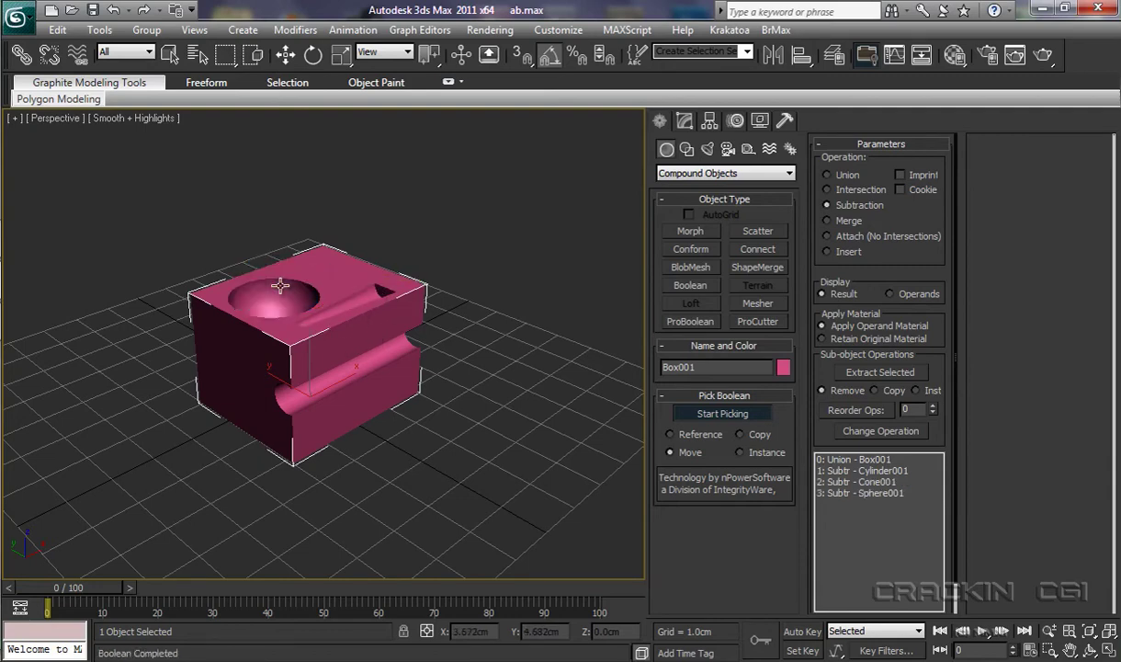
- Change the sphere operand's operation to Union
click(876, 493)
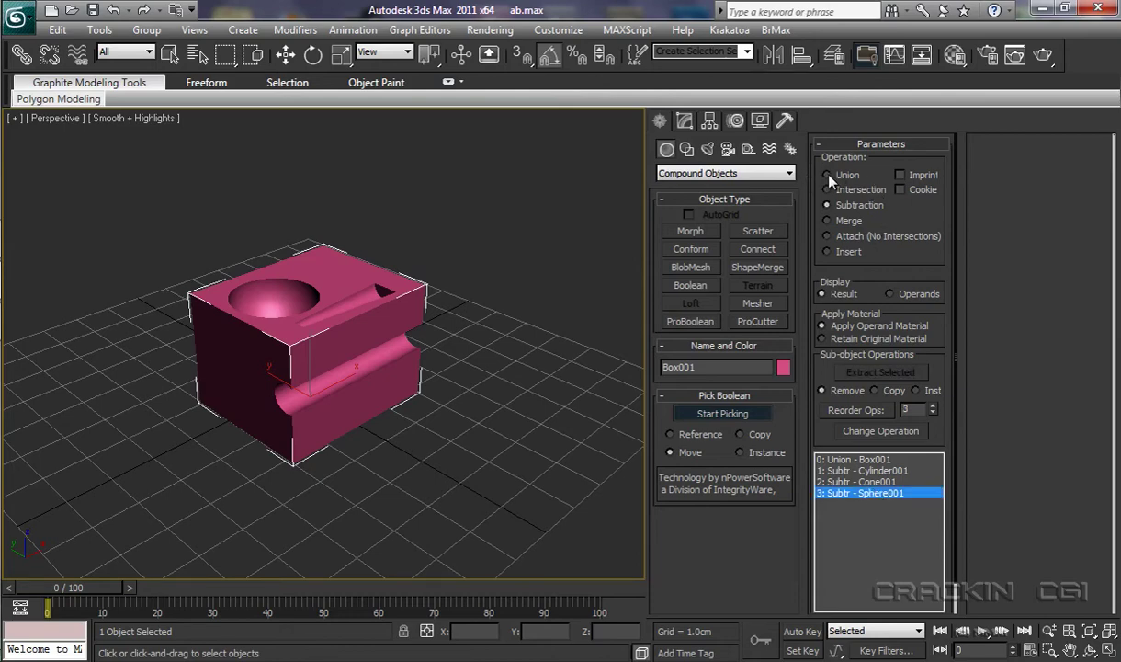
click(876, 432)
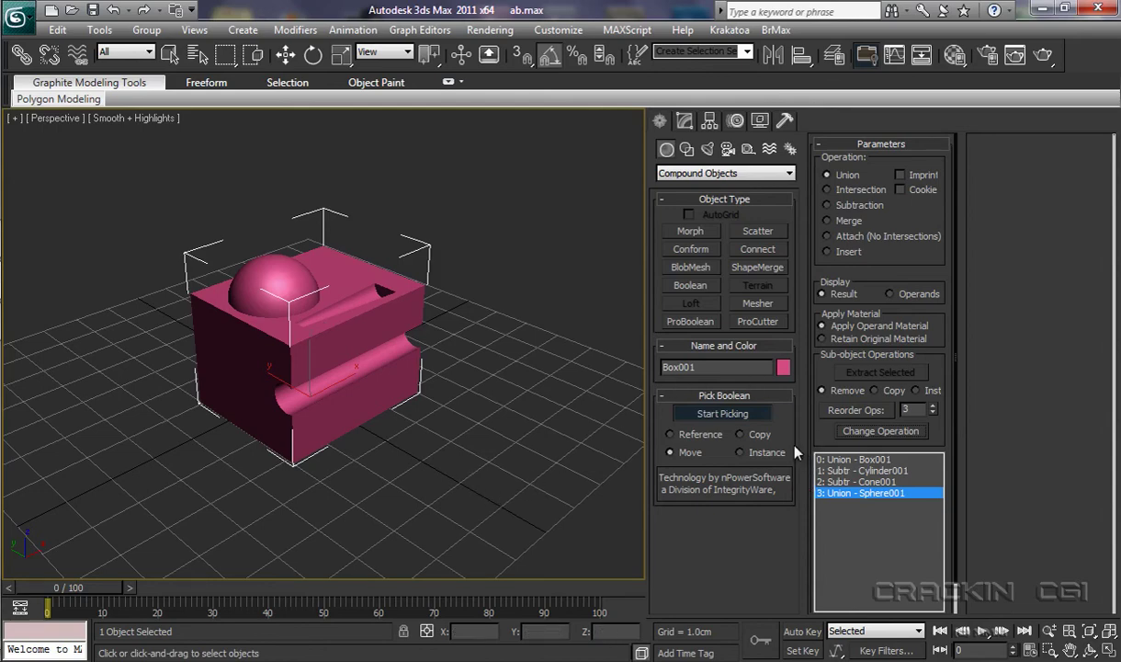
- Set the ProBoolean to update manually, show edged faces in the viewport, and set Decimation to 20%
scroll(956, 530, down, 2)
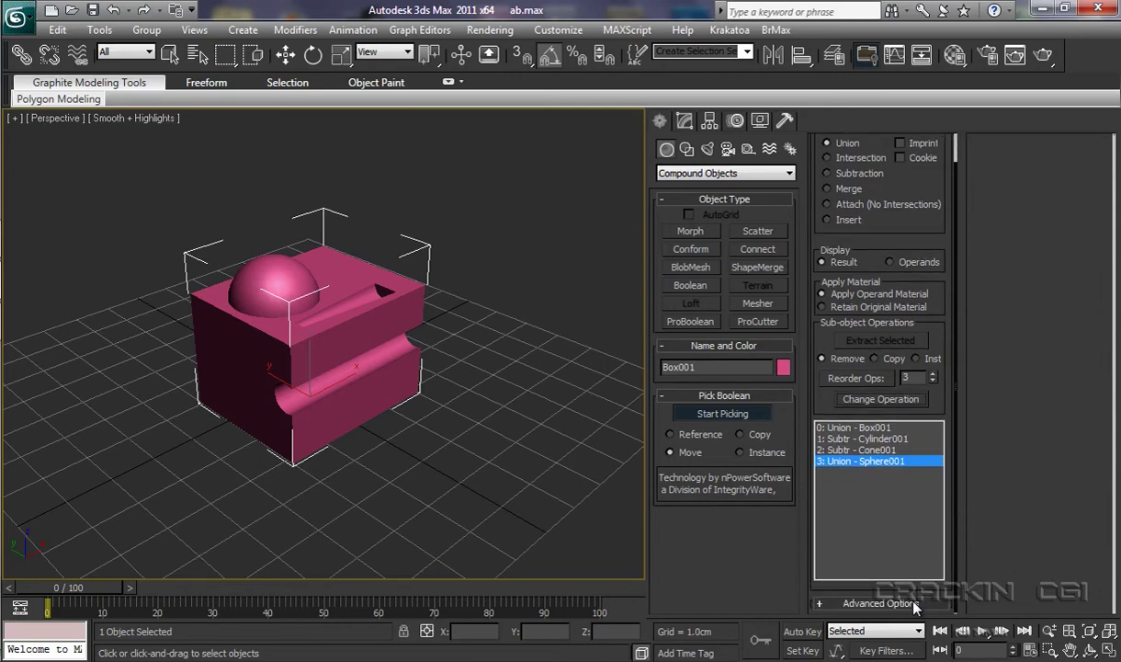
click(908, 604)
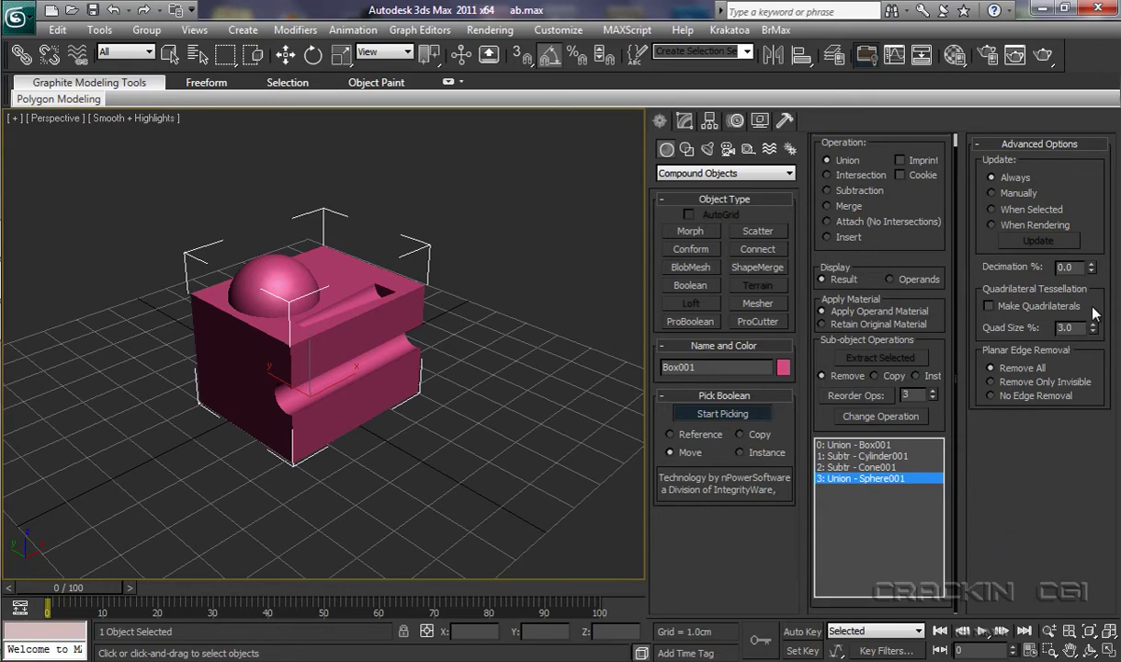
click(992, 193)
key(F4)
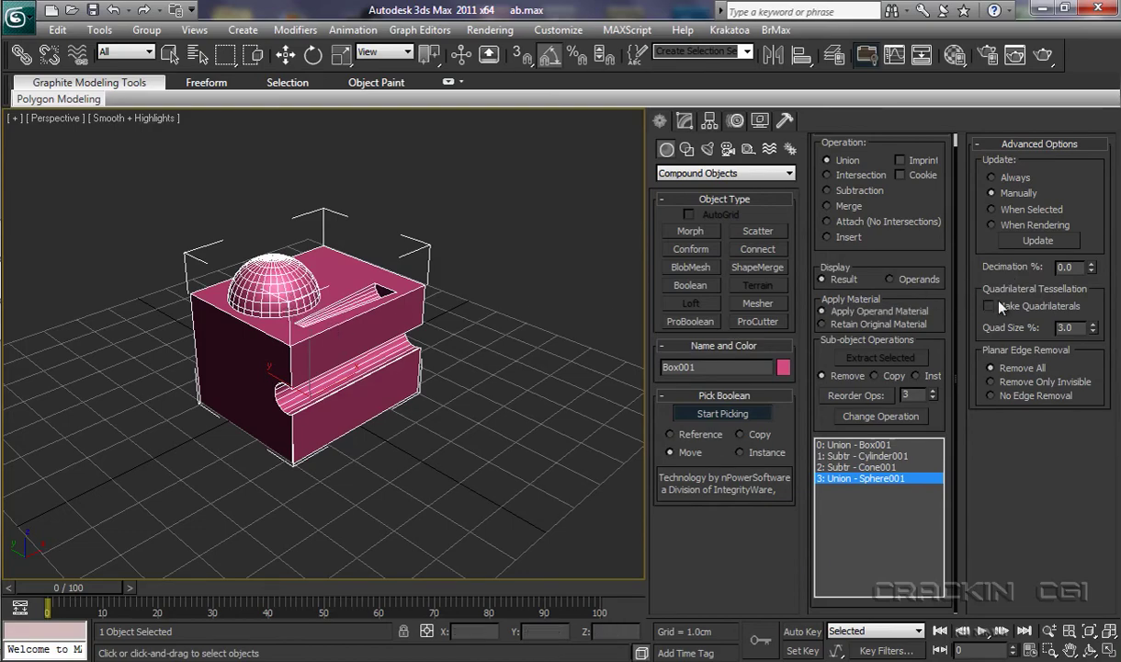
drag(1094, 268, 1092, 267)
key(F4)
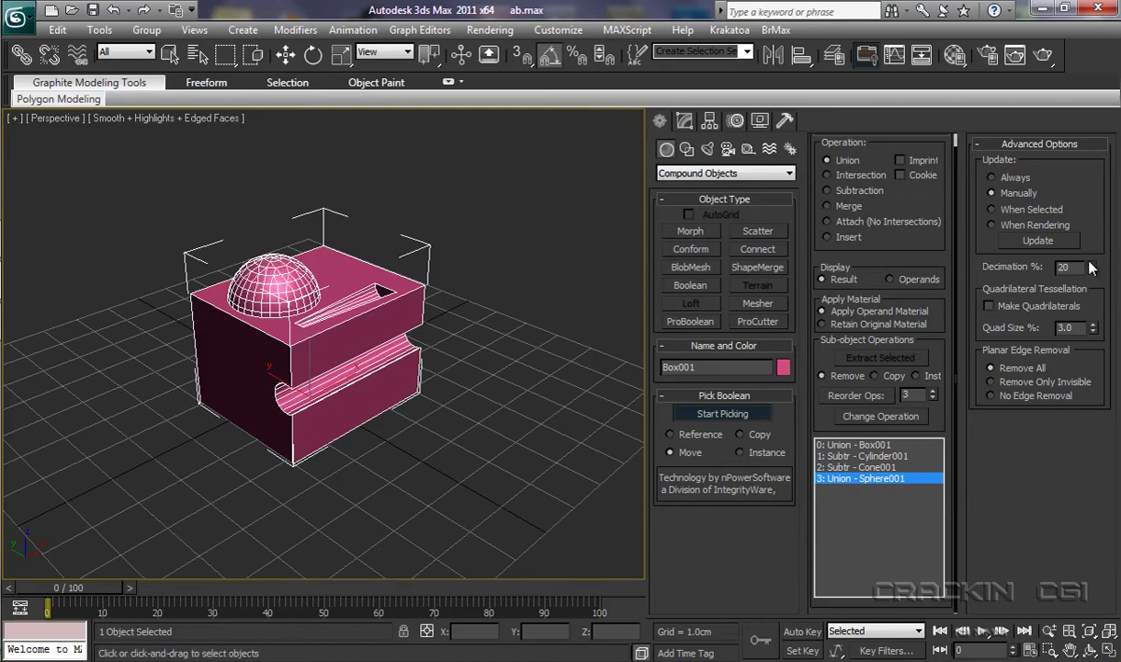
- Set the ProBoolean's Decimation to 40% and update the result
double_click(1069, 267)
click(1039, 241)
key(BackSpace)
key(BackSpace)
text(40)
key(Return)
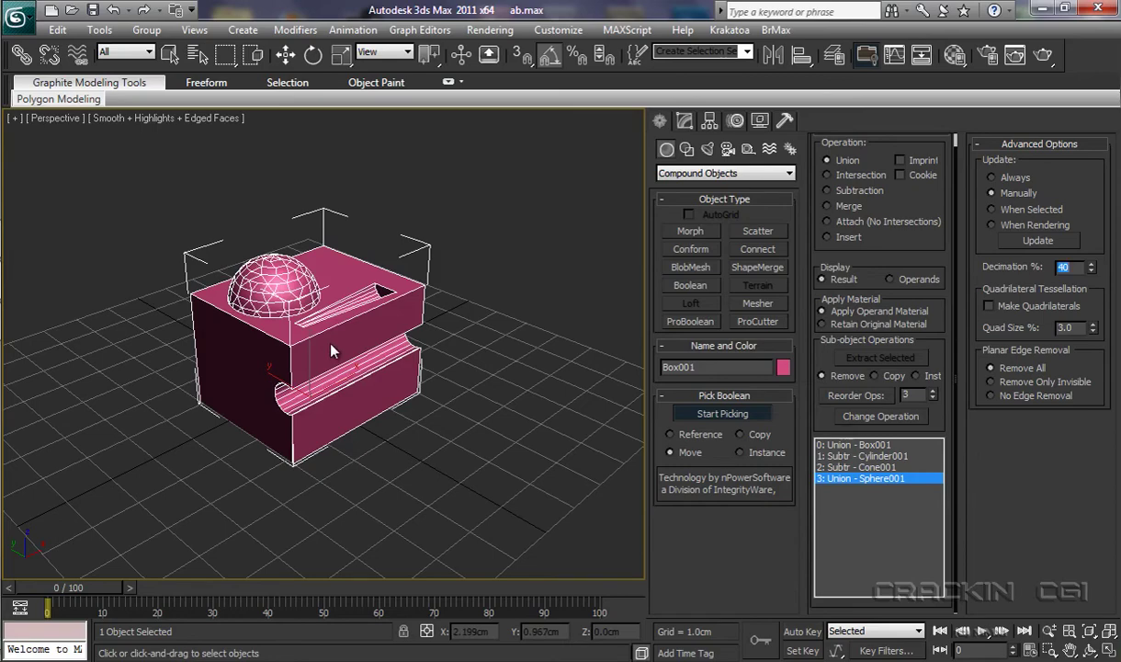
- Enable Make Quadrilaterals for the ProBoolean, set Quad Size to 10%, and finish editing its parameters
click(989, 306)
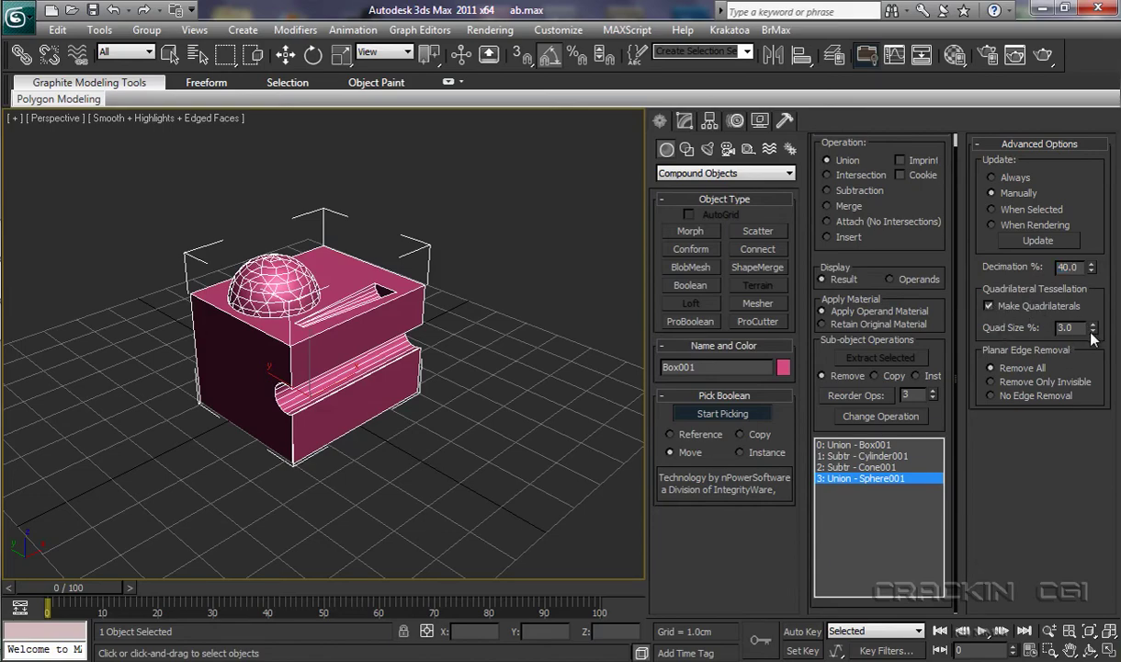
drag(1091, 332, 1094, 269)
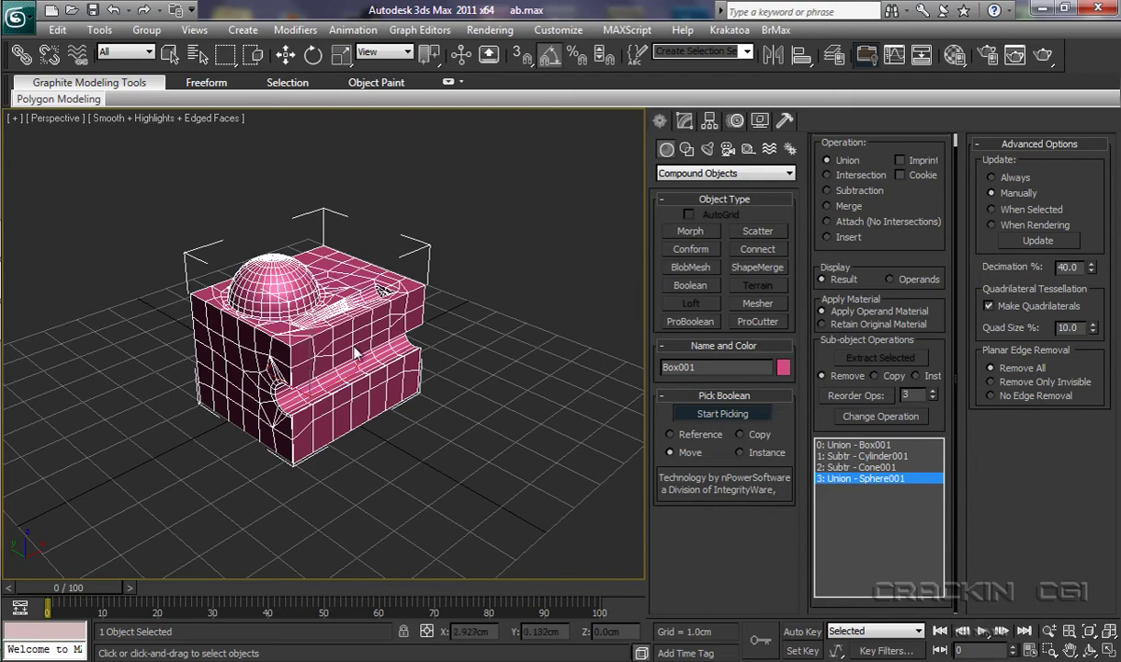
key(w)
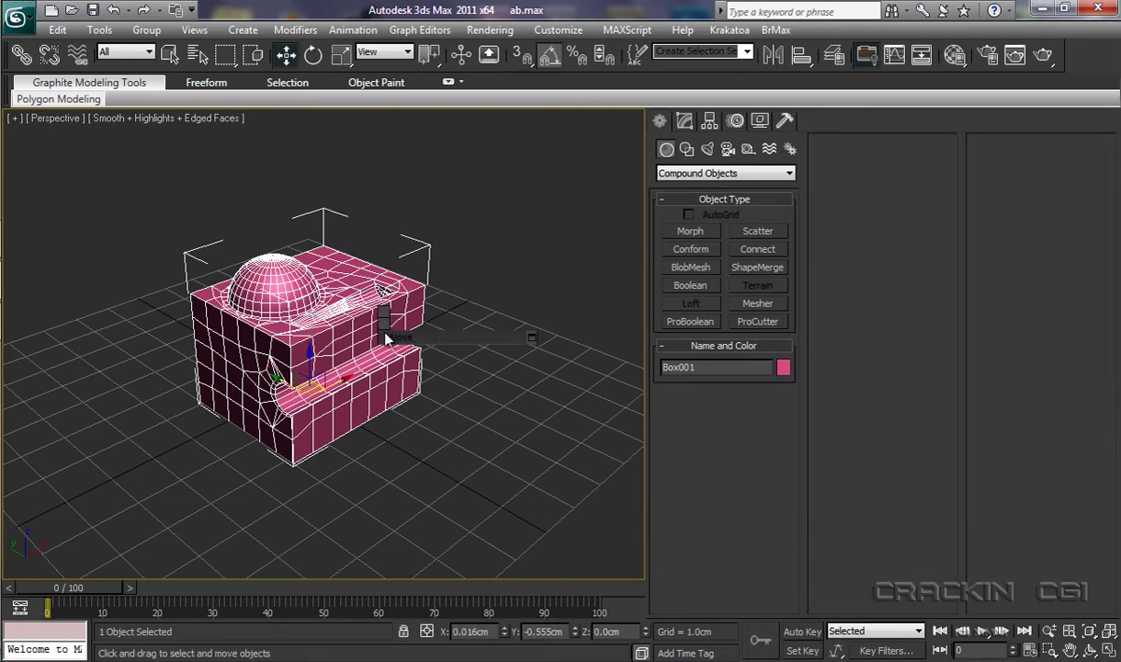
- Convert the quad-tessellated box to an Editable Poly and apply a TurboSmooth modifier to it
right_click(380, 324)
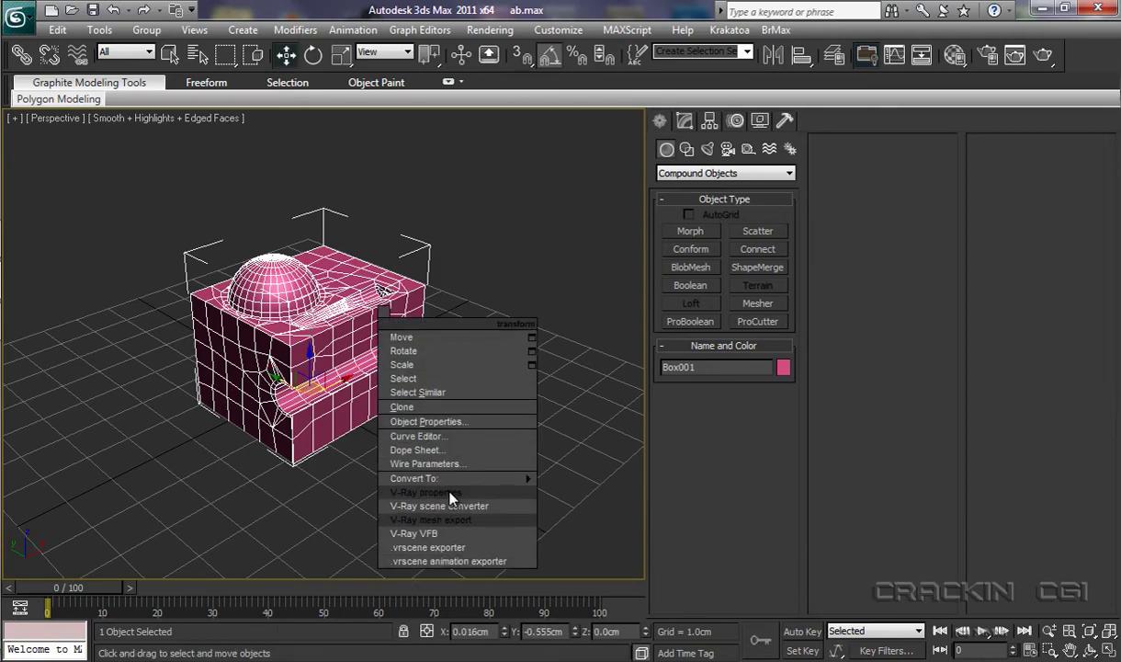
mouse_move(519, 478)
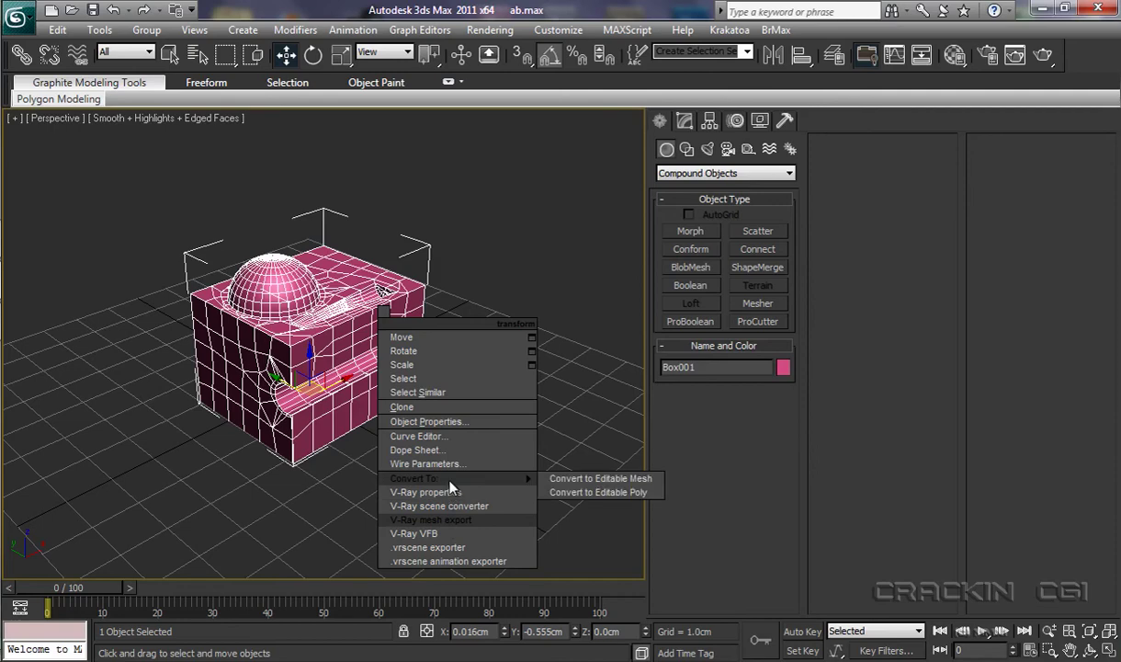
click(595, 493)
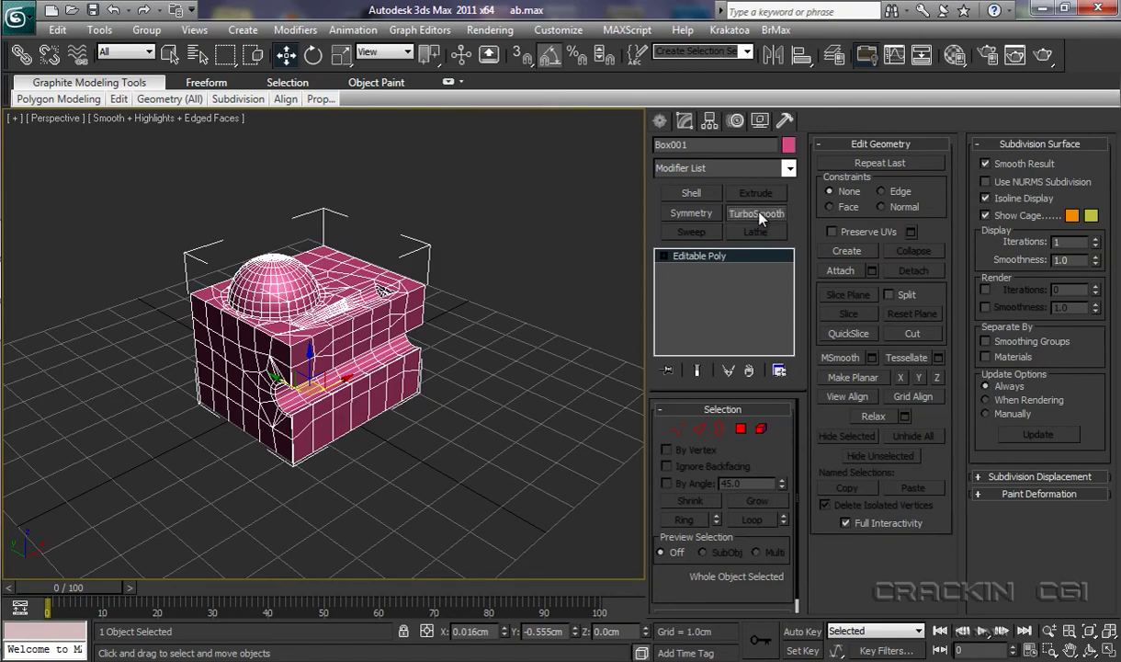
click(758, 213)
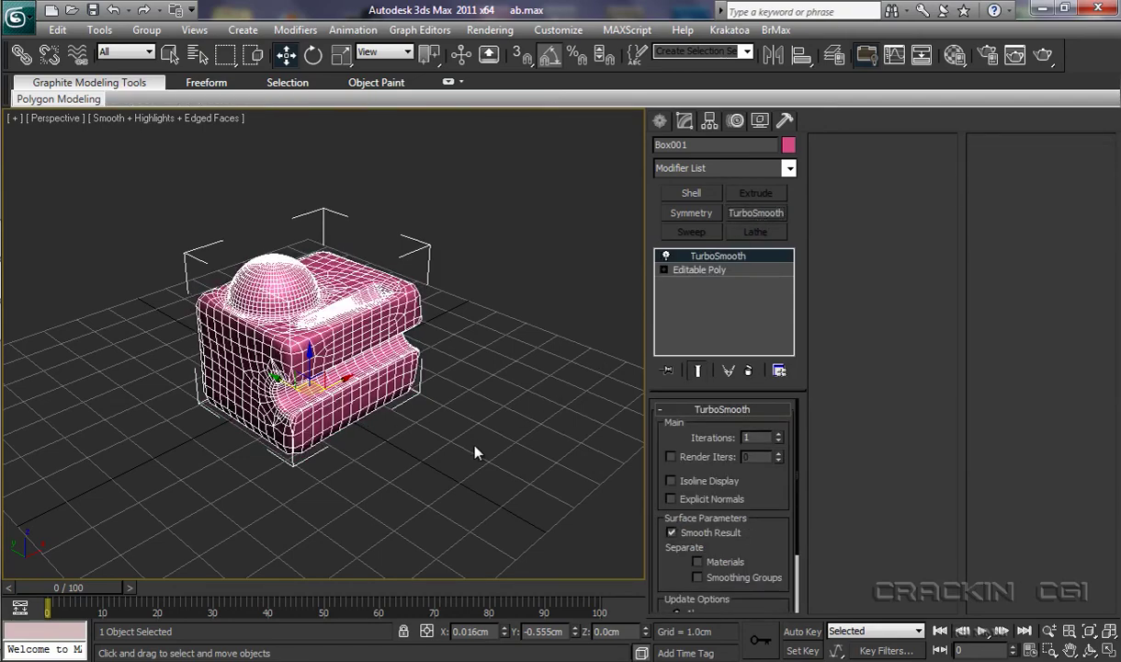
ctrl+alt+middle_drag(475, 447, 469, 387)
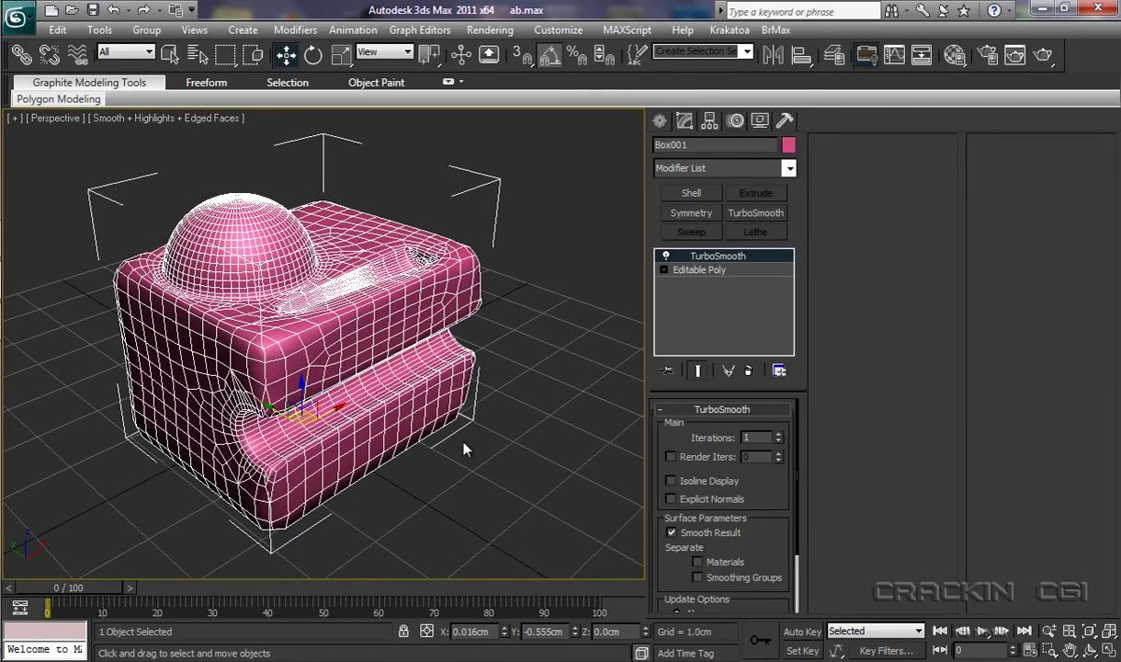